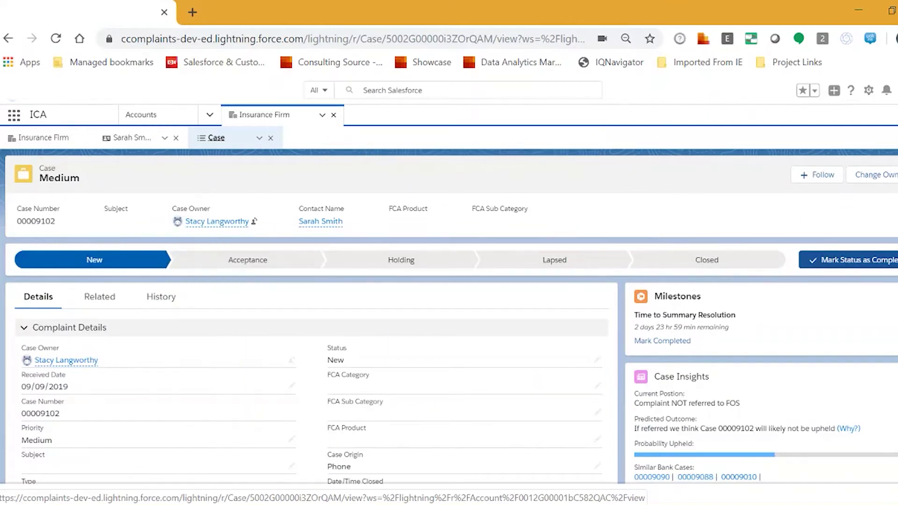
{"action": "scroll", "coordinate": [449, 315], "scroll_direction": "down", "scroll_amount": 2}
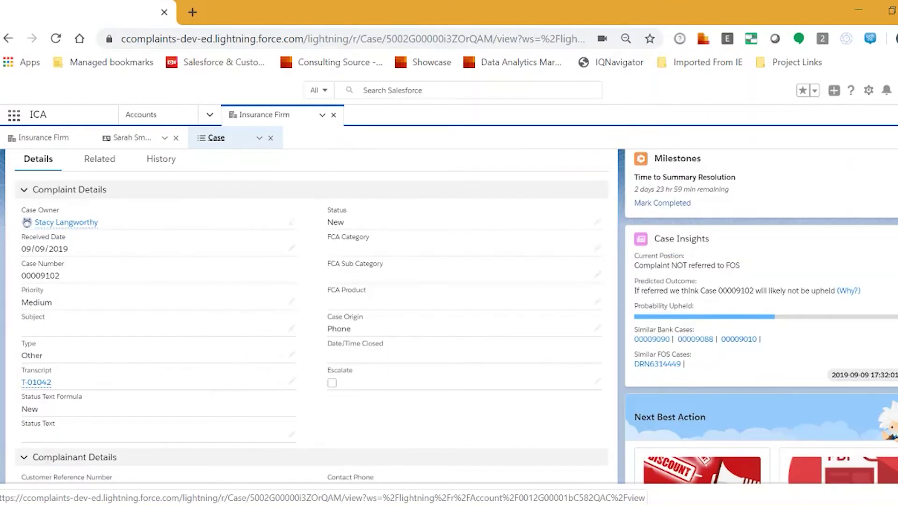
{"action": "scroll", "coordinate": [450, 316], "scroll_direction": "down", "scroll_amount": 2}
{"action": "scroll", "coordinate": [449, 315], "scroll_direction": "down", "scroll_amount": 1}
{"action": "scroll", "coordinate": [449, 316], "scroll_direction": "down", "scroll_amount": 1}
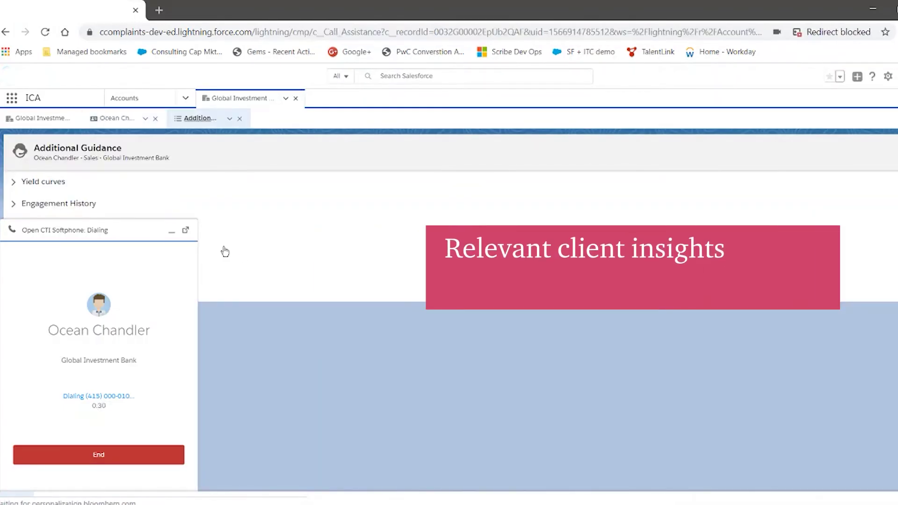
Reveal all guidance topics and expand the Yield curves guidance for the client.
{"action": "left_click", "coordinate": [172, 237]}
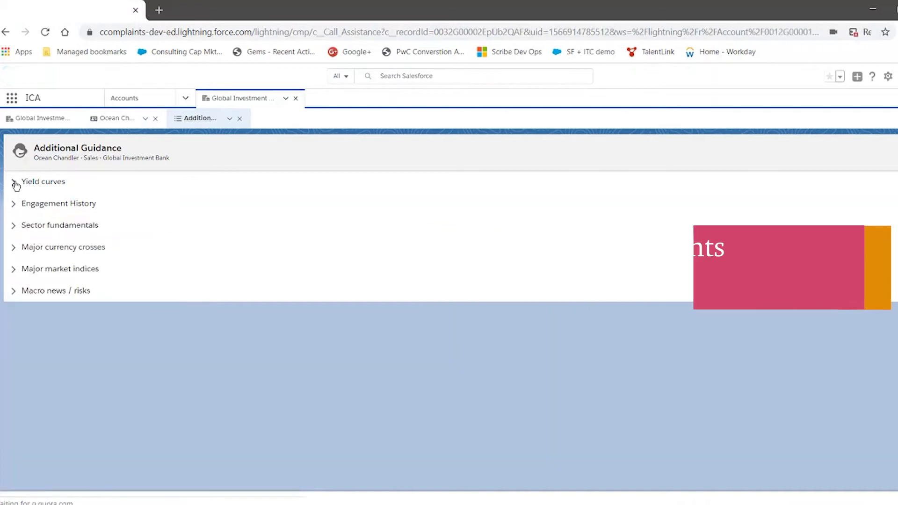
{"action": "left_click", "coordinate": [14, 183]}
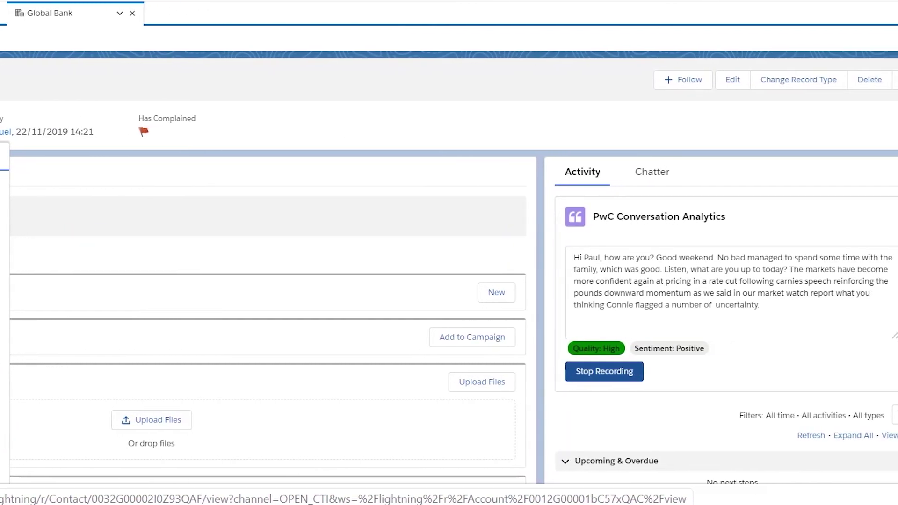
Stop the call recording in the PwC Conversation Analytics card to save the transcript.
{"action": "left_click", "coordinate": [136, 448]}
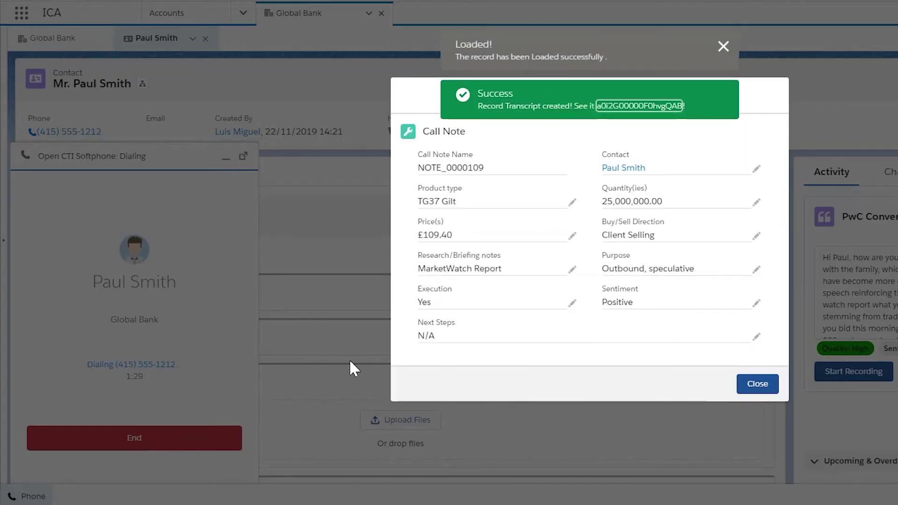
Switch the TG37 Gilt call note into edit mode.
{"action": "left_click", "coordinate": [572, 303]}
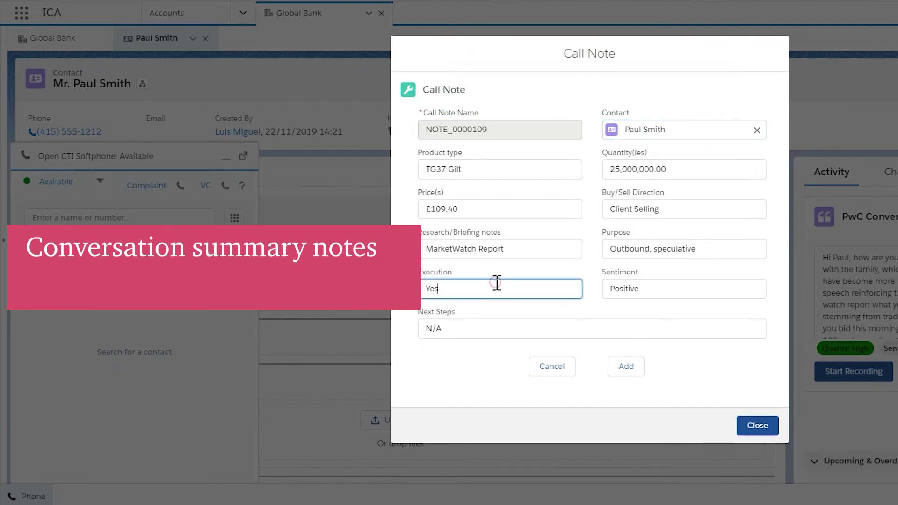